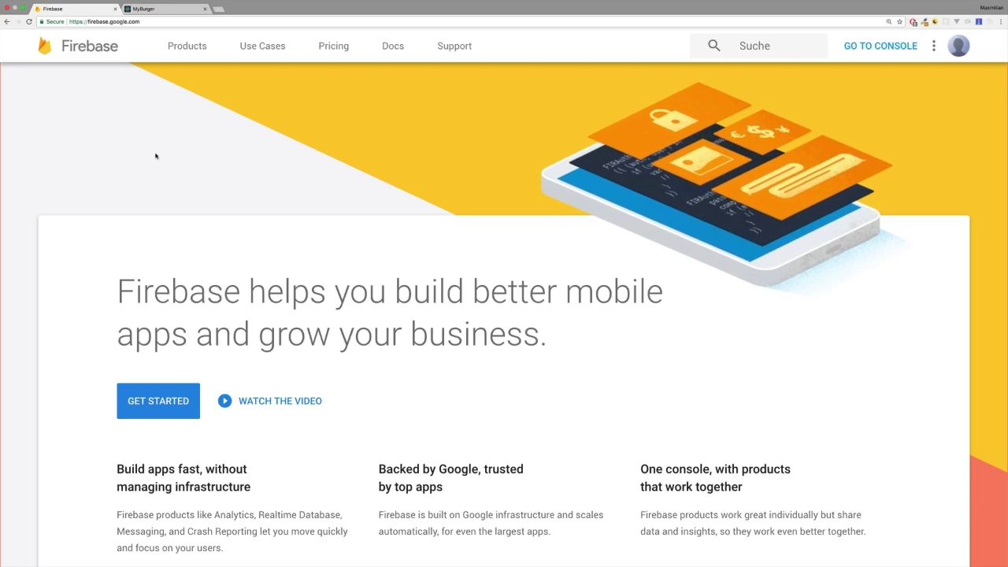
- Examine the Firebase pricing plans, comparing the Spark, Flame and Blaze limits across all products
left_click(340, 48)
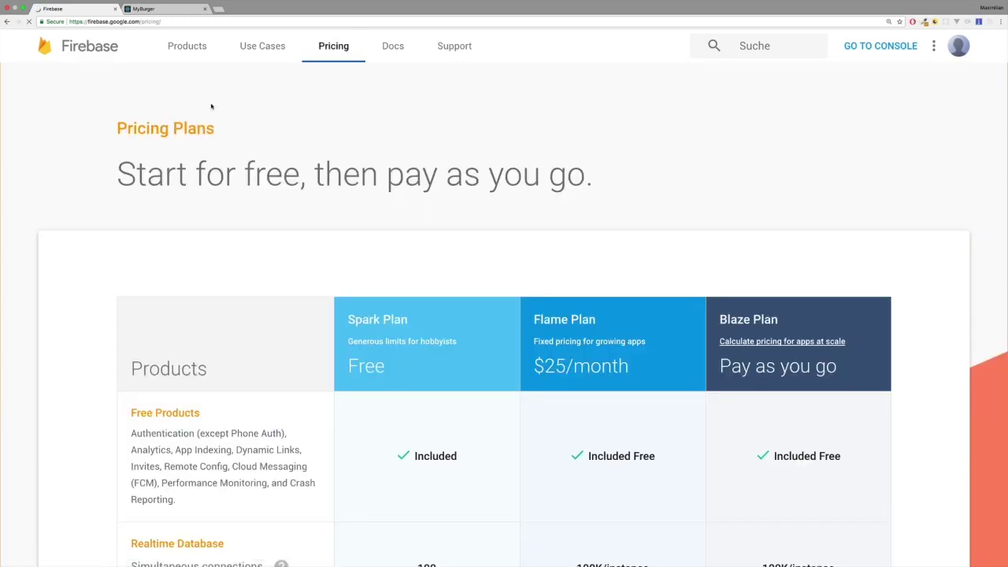
scroll(357, 211, "down", 1)
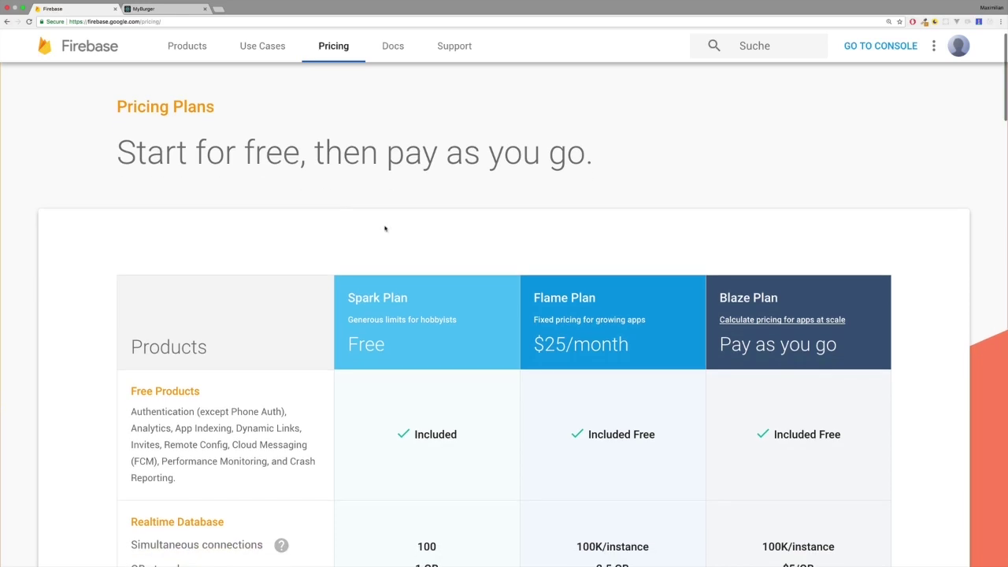
scroll(455, 333, "down", 3)
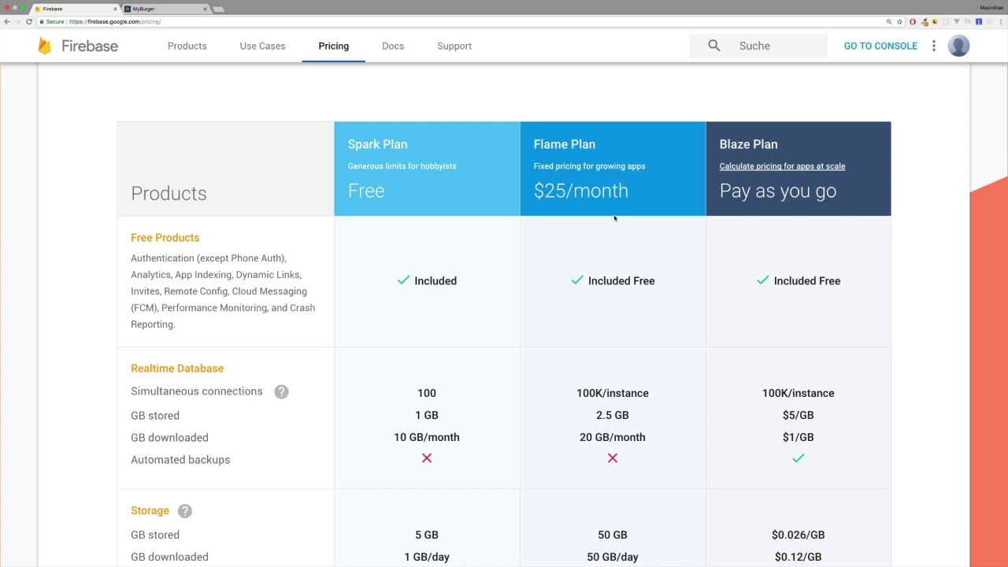
scroll(616, 218, "up", 1)
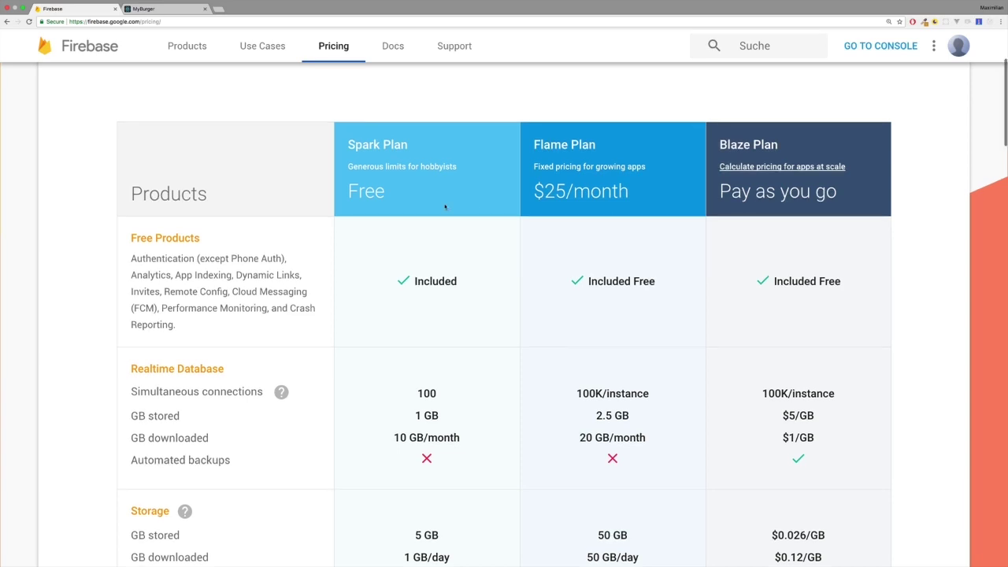
scroll(445, 207, "down", 1)
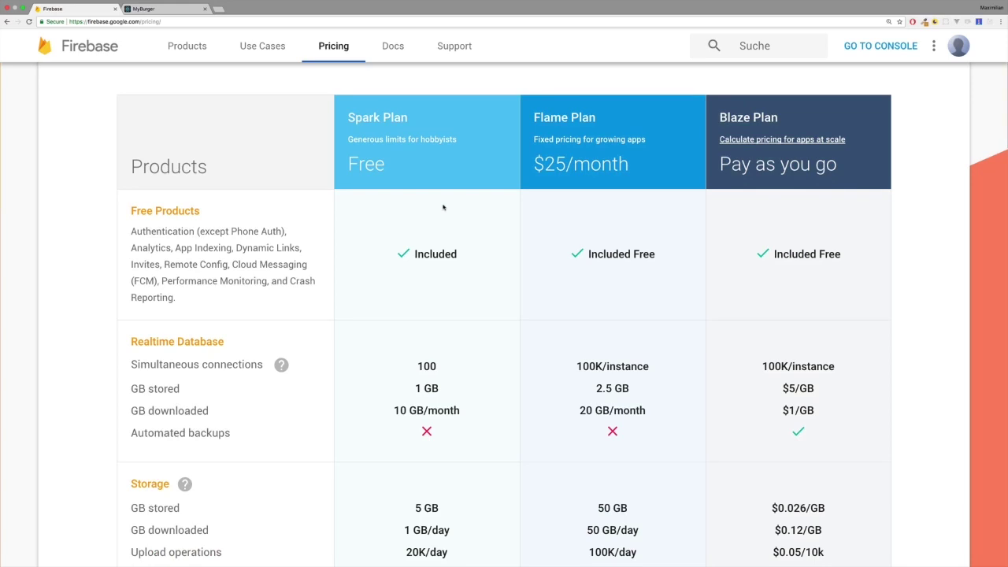
scroll(443, 207, "down", 5)
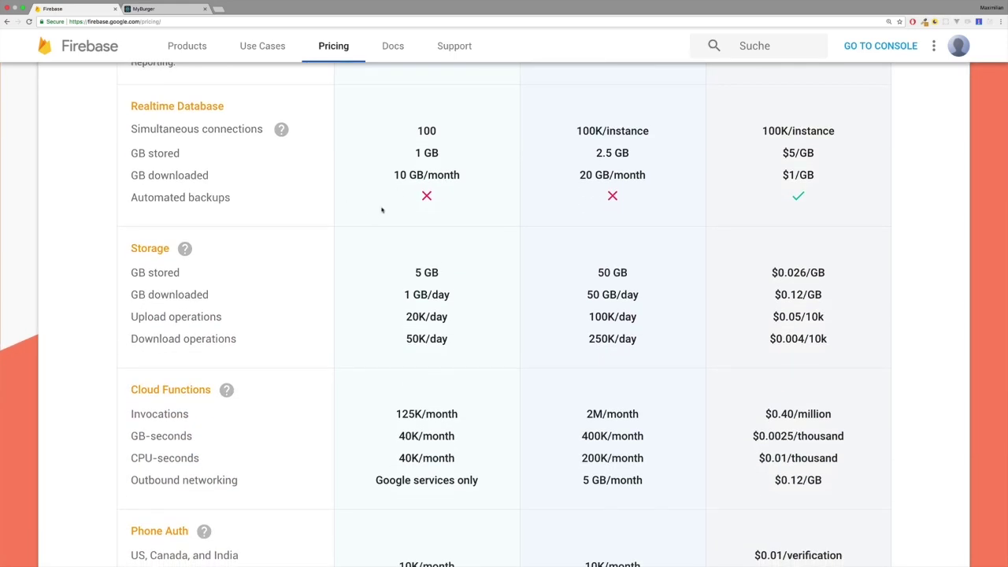
scroll(382, 210, "down", 5)
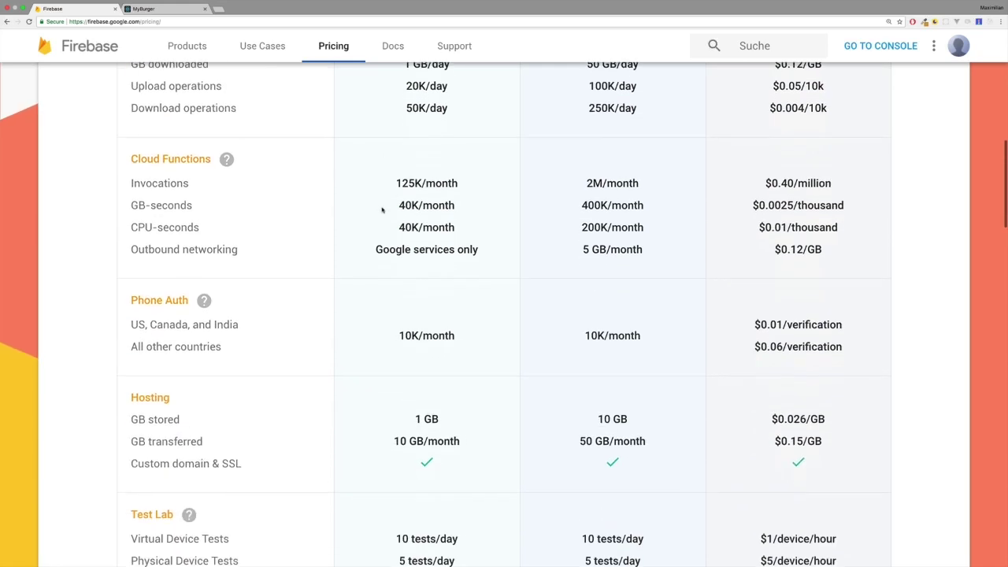
scroll(382, 210, "down", 9)
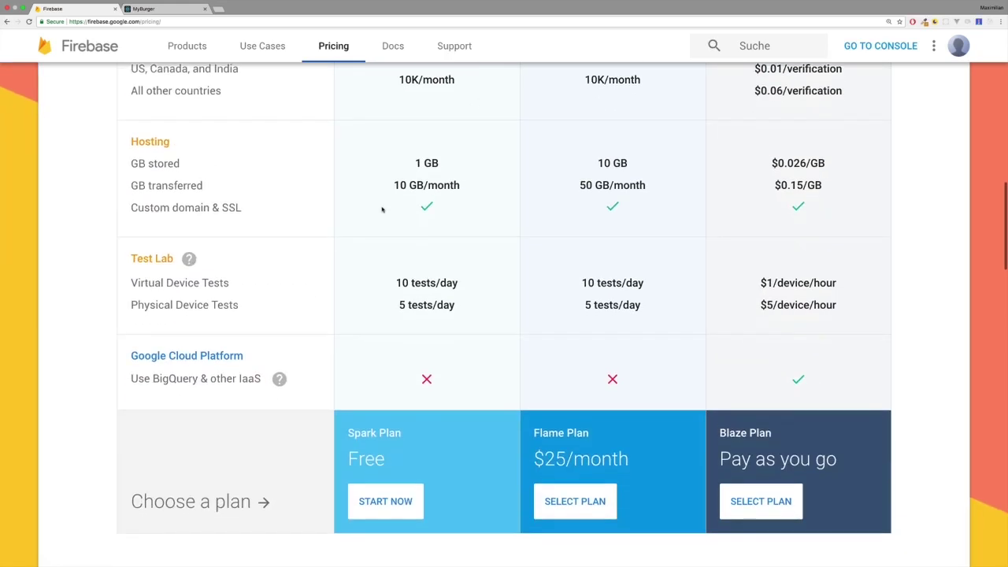
scroll(382, 209, "up", 20)
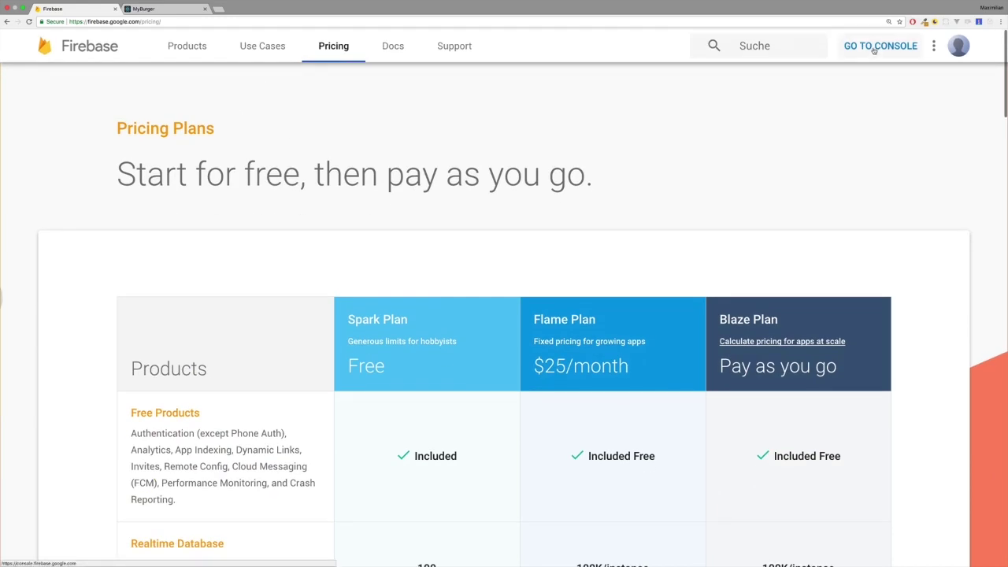
- Create a new project in the Firebase console named react-my-burger with Germany as its country/region
left_click(903, 49)
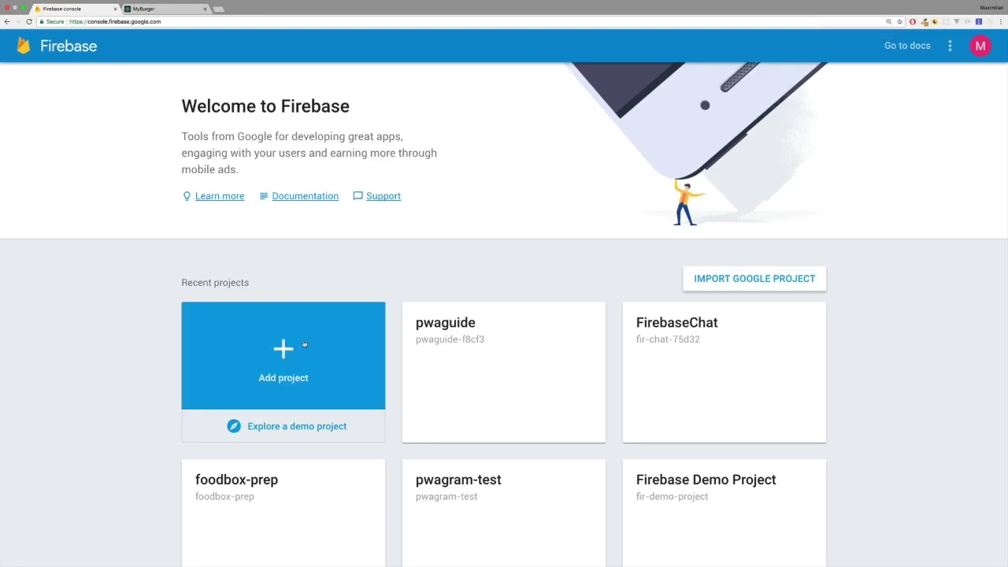
left_click(304, 344)
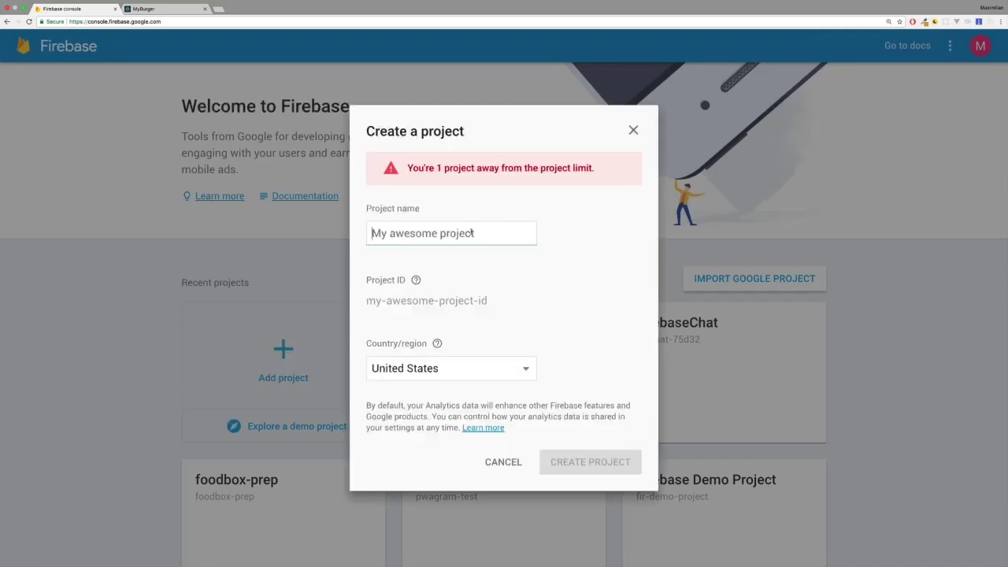
left_click(472, 232)
type("react-my-burger")
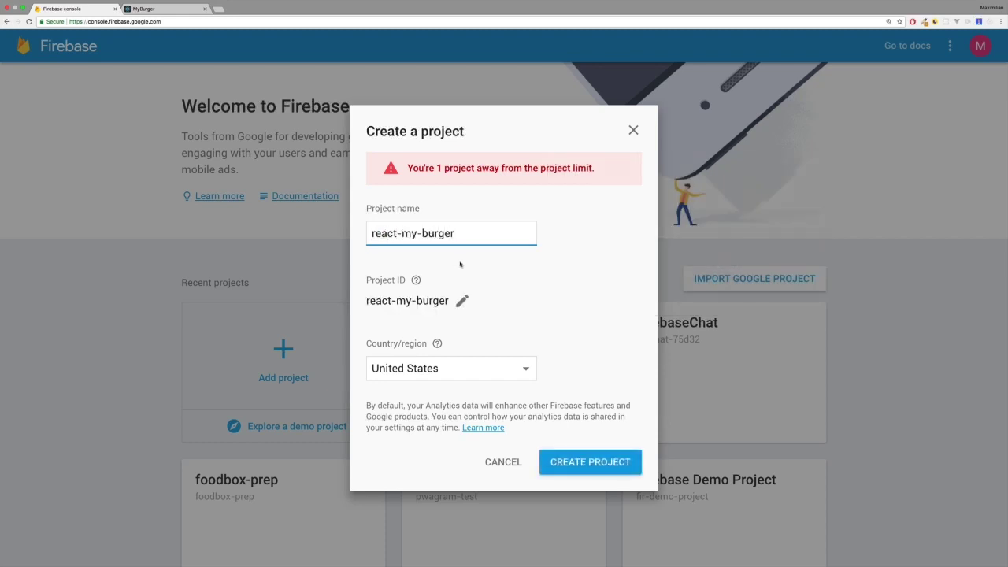
left_click(513, 366)
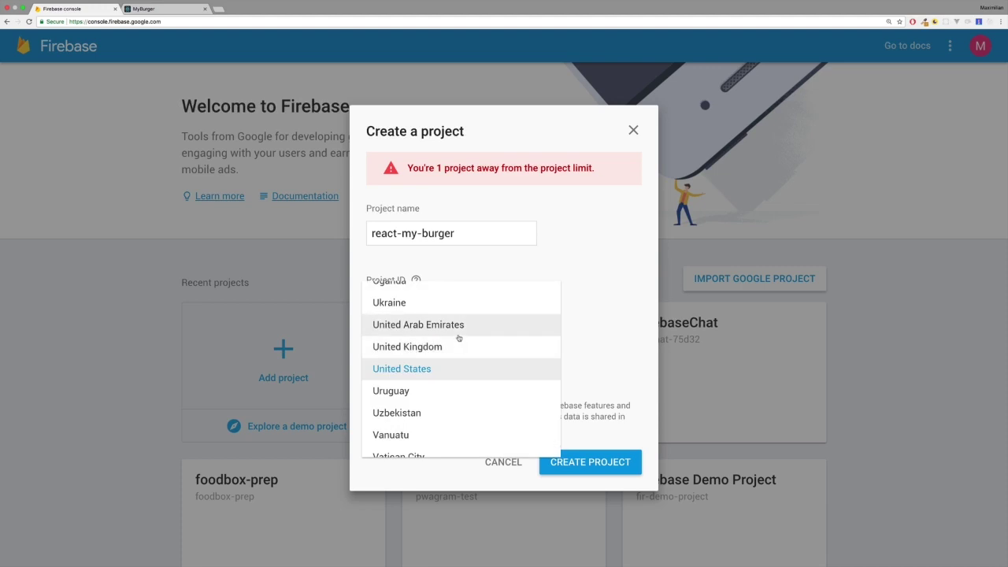
type("ger")
left_click(387, 436)
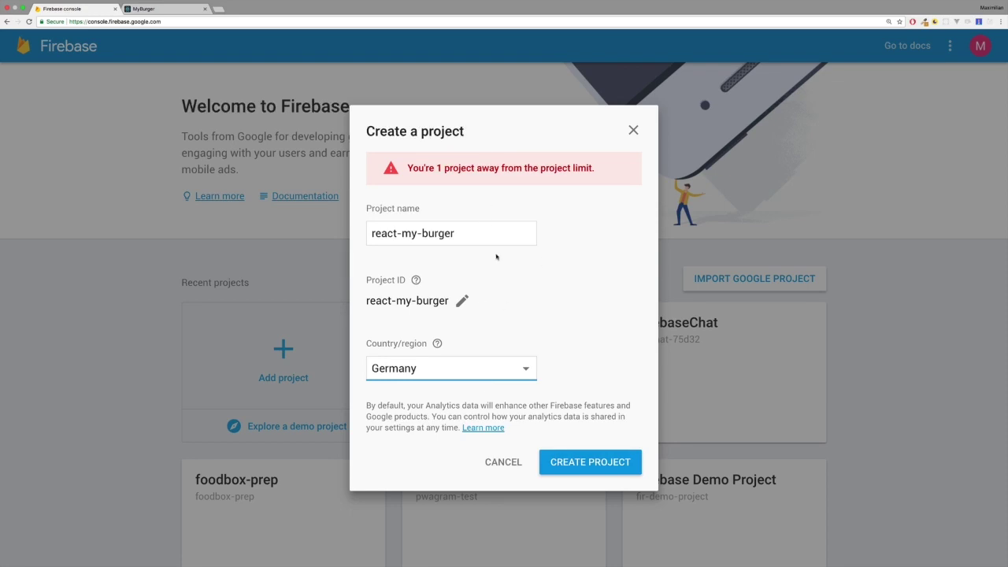
left_click(601, 463)
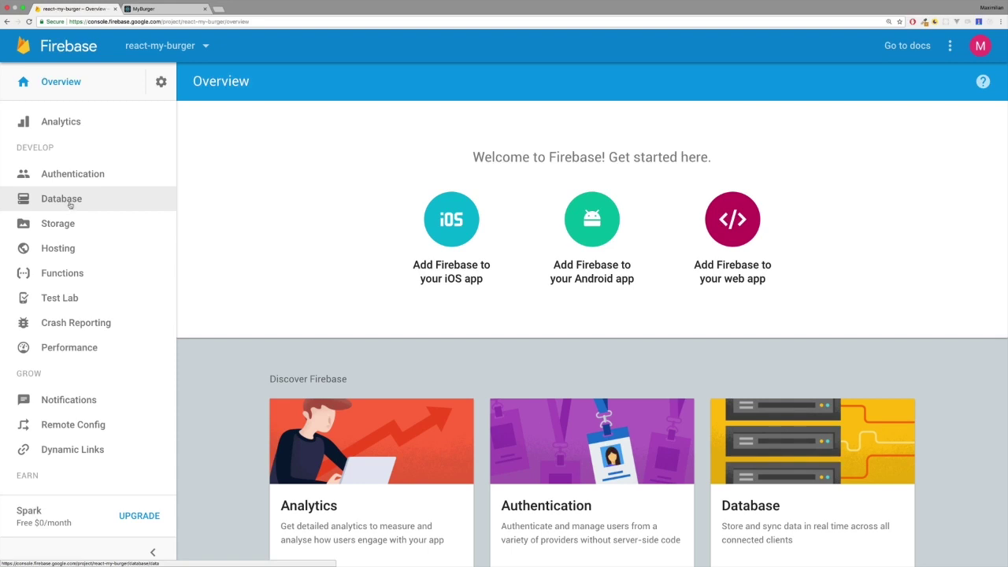
- Open the project's Realtime Database data and highlight the database URL for inspection
left_click(69, 203)
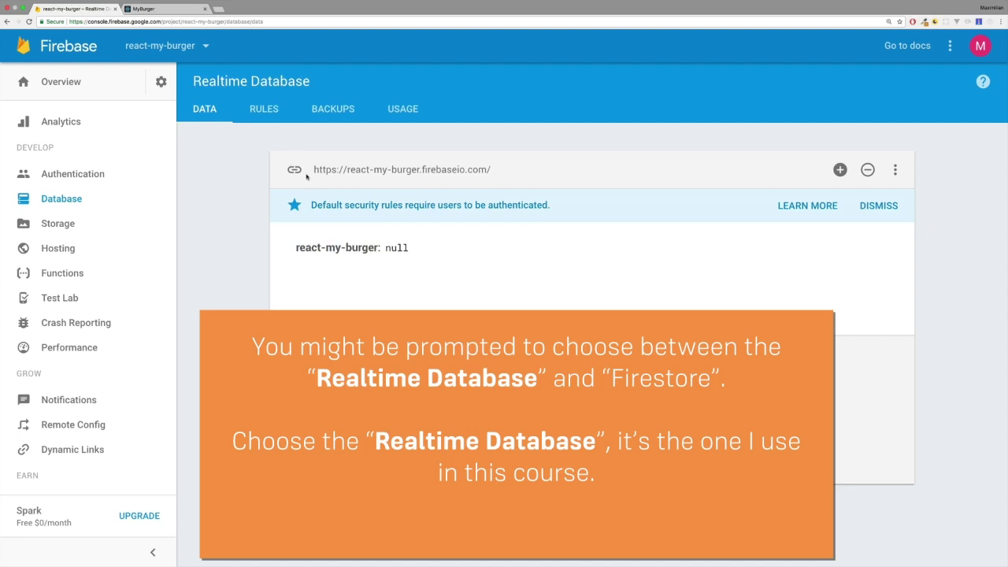
left_click_drag(319, 175, 495, 170)
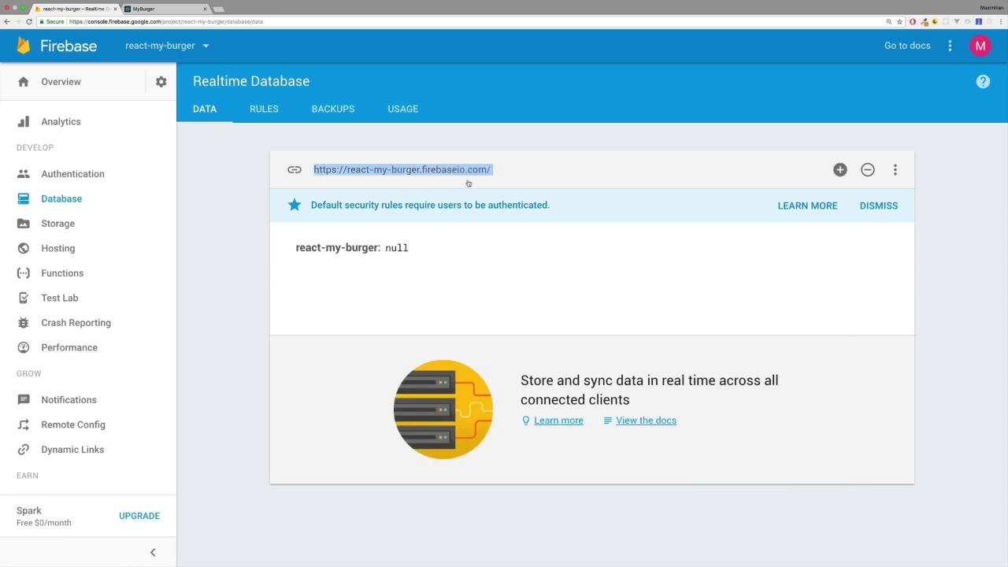
mouse_move(454, 248)
left_click(239, 163)
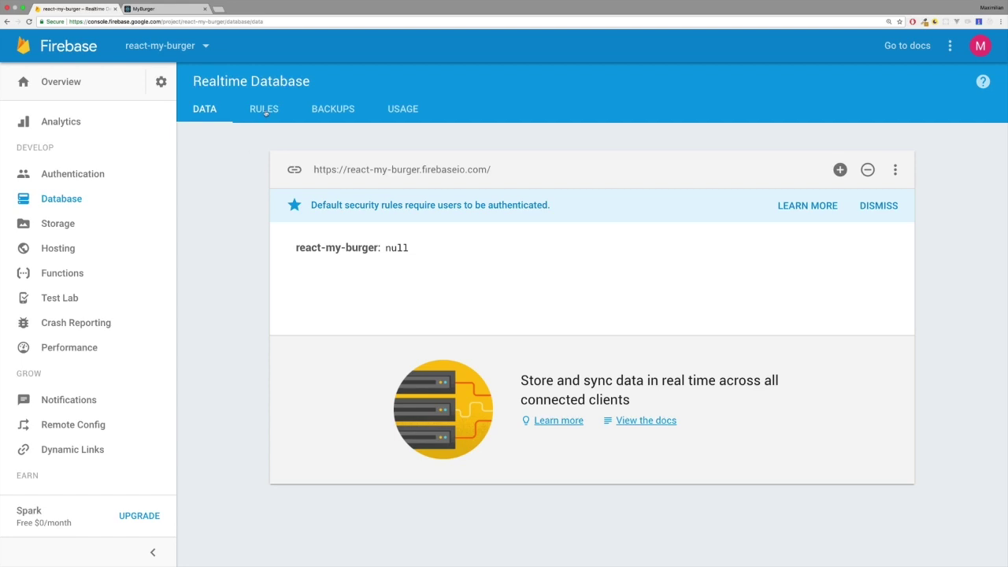
- Set both the .read and .write security rules of the Realtime Database to "true" and publish them
left_click(264, 110)
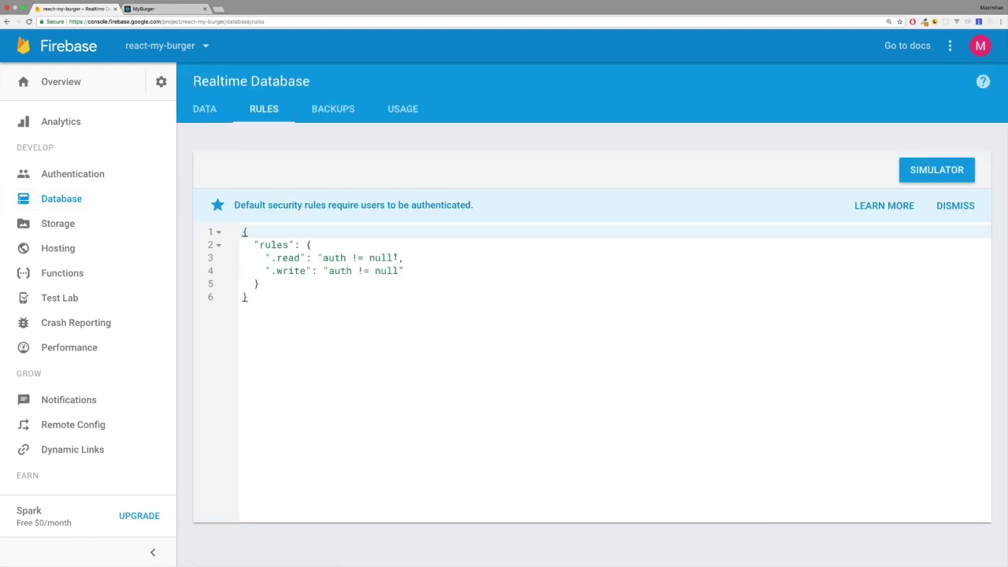
left_click_drag(394, 258, 322, 257)
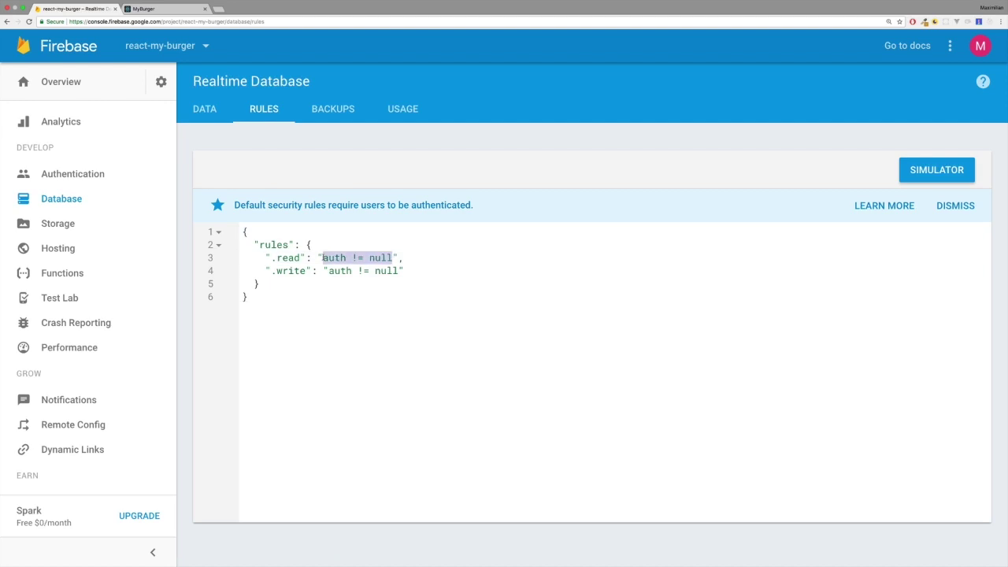
type("true")
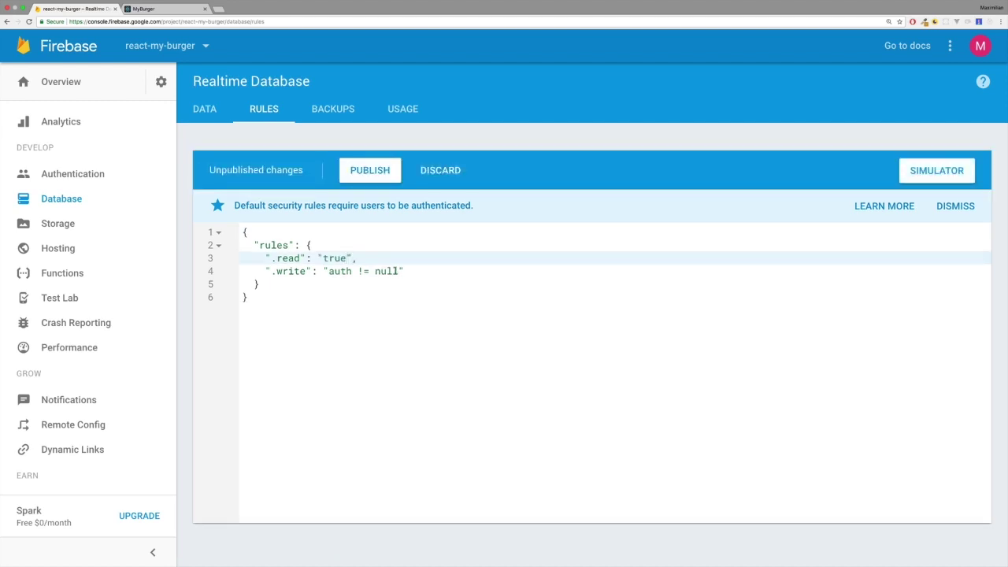
left_click(400, 271)
left_click_drag(399, 271, 329, 271)
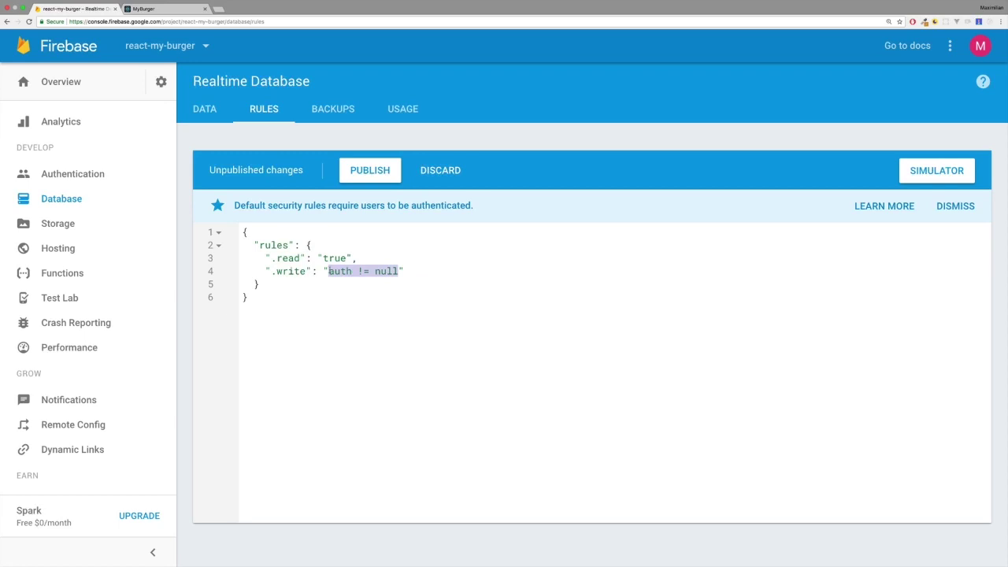
type("tur")
key("BackSpace")
key("BackSpace")
type("rue")
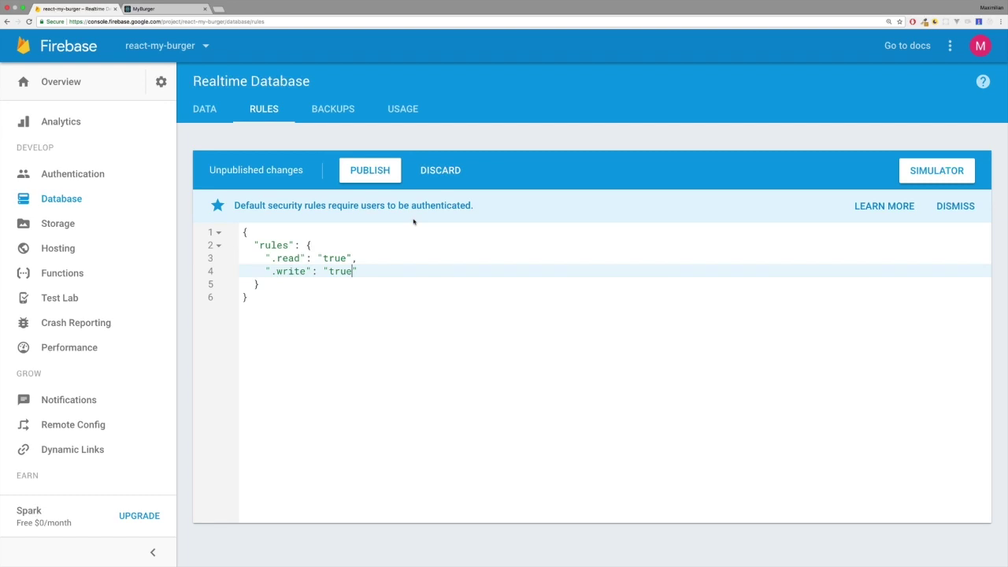
key("alt+shift+Left")
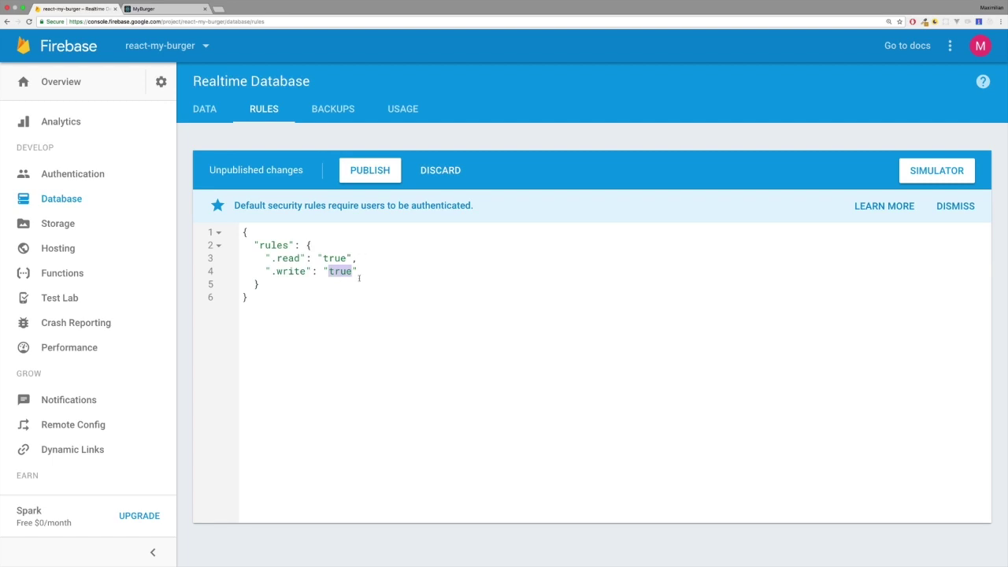
left_click(377, 181)
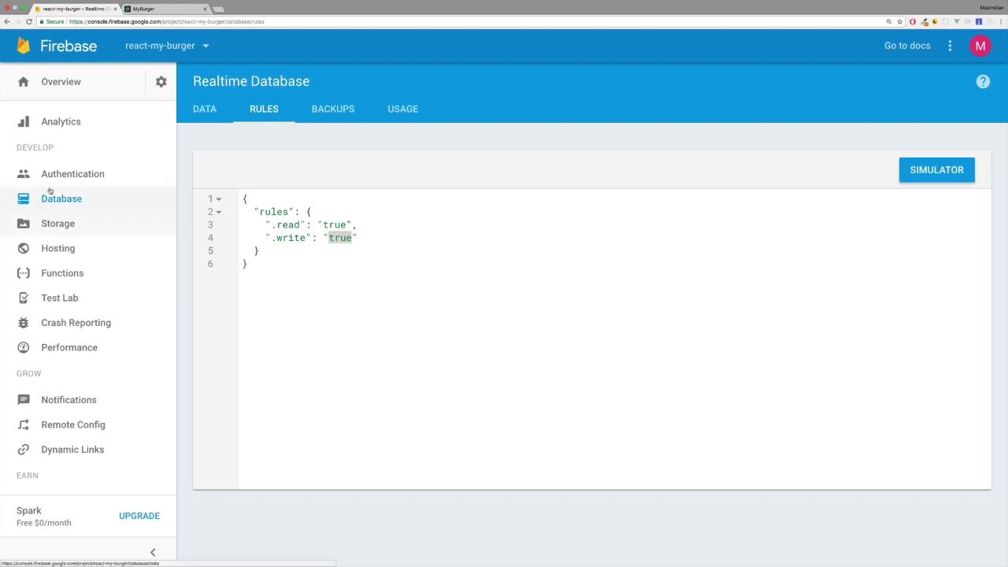
- Return to the Realtime Database's data view and select the full database URL
left_click(205, 108)
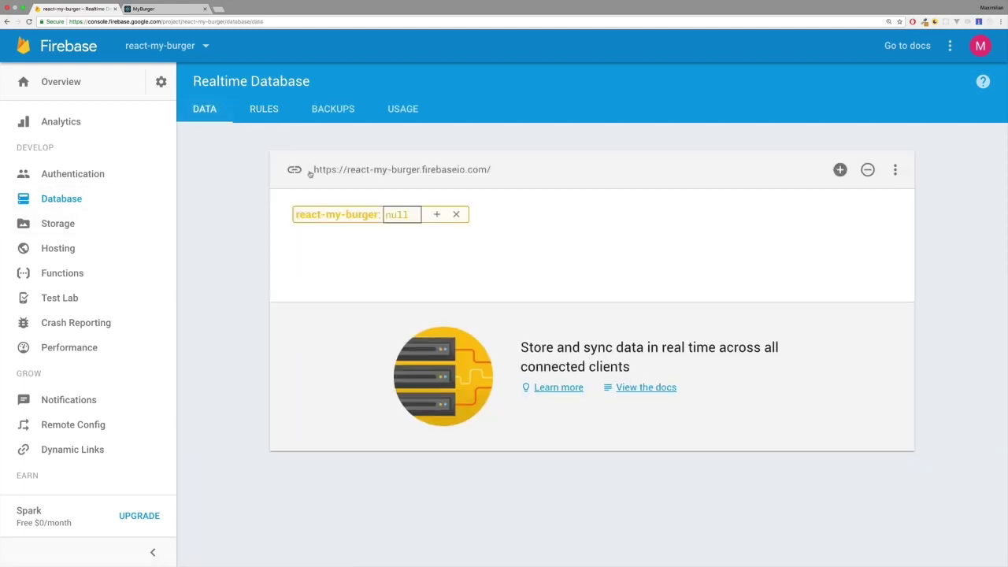
left_click_drag(315, 171, 482, 172)
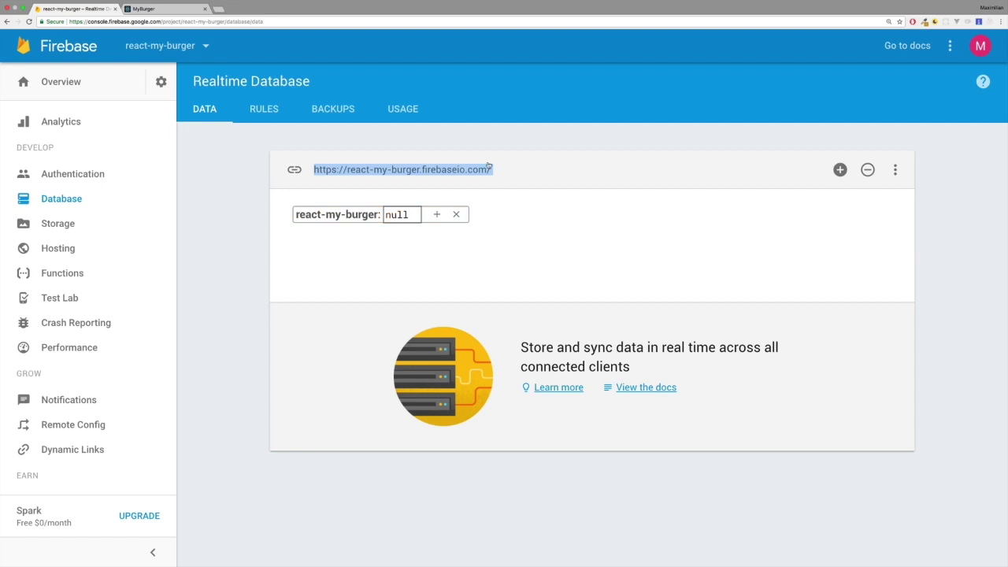